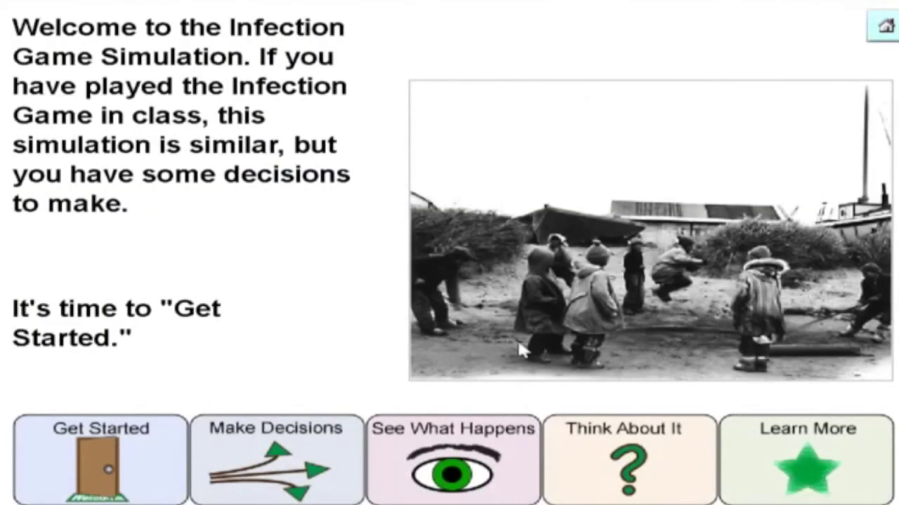
Set Contacts to once every round and run the sick-people graph.
left_click(285, 451)
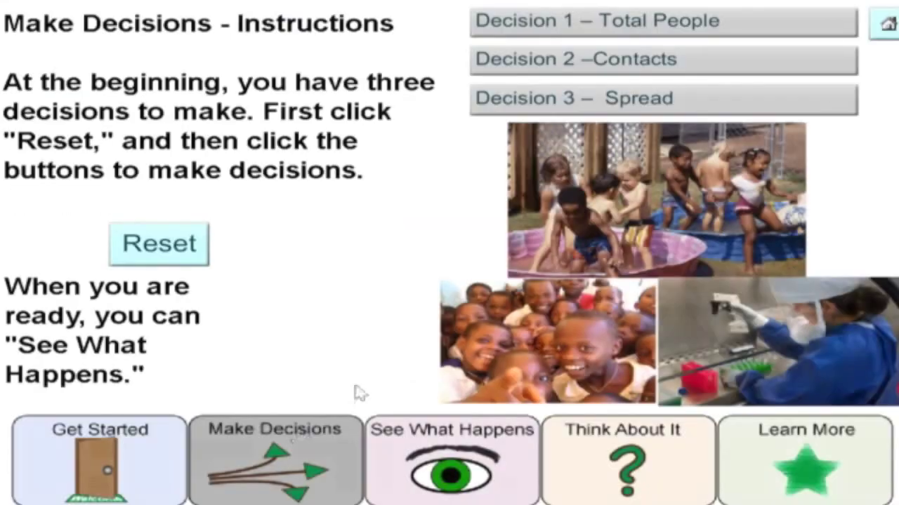
left_click(626, 31)
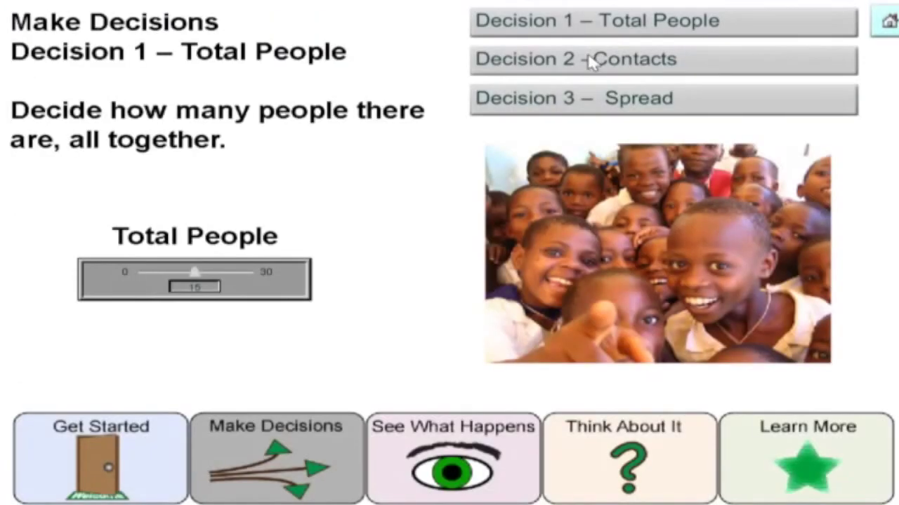
left_click(590, 57)
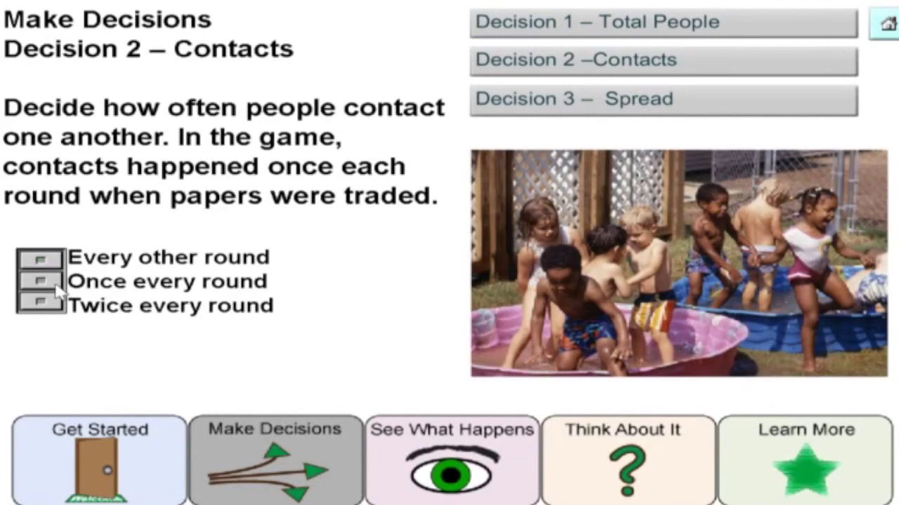
left_click(40, 281)
left_click(559, 103)
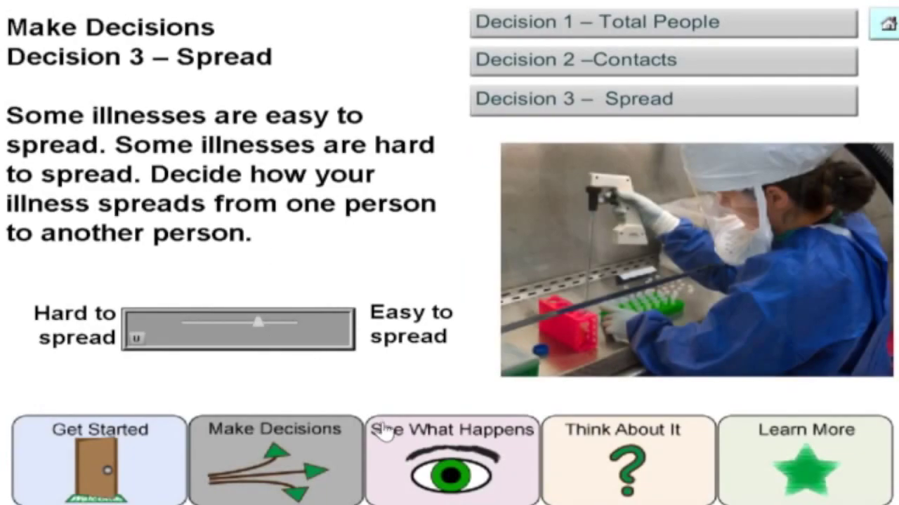
left_click(399, 446)
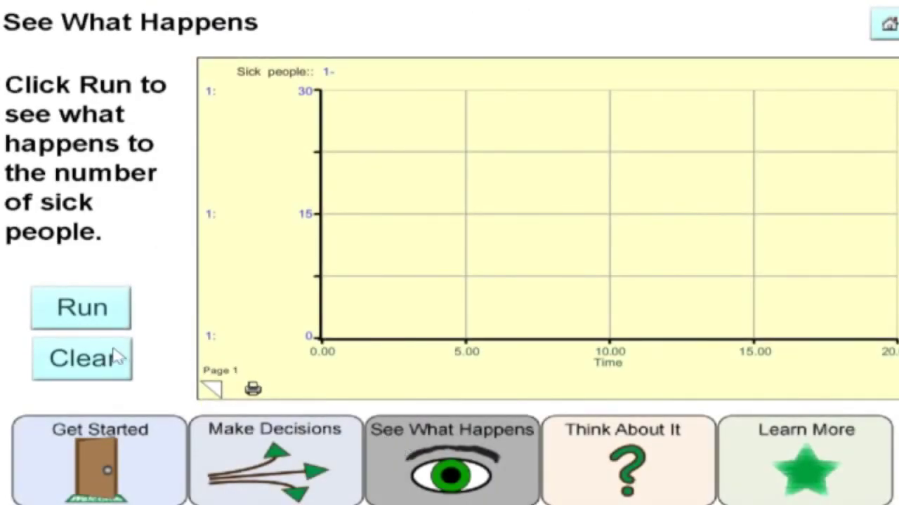
left_click(105, 327)
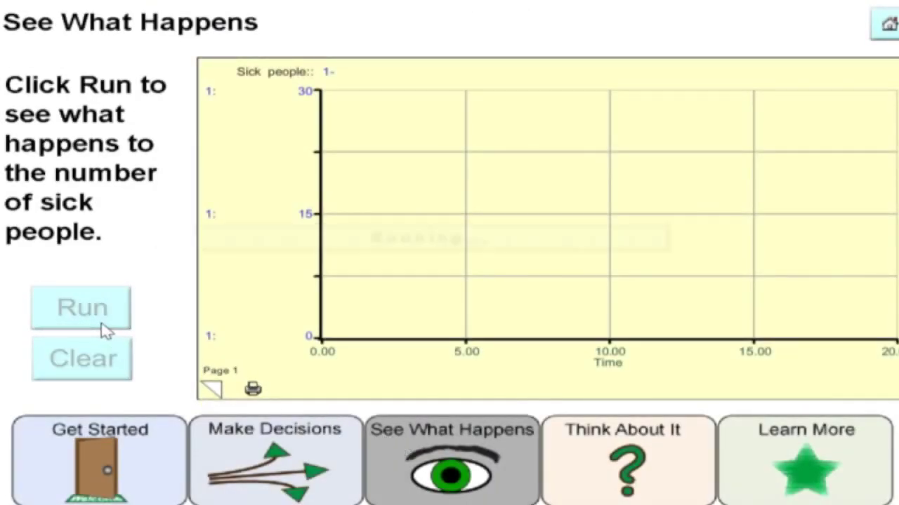
Make Spread slightly lower, raise Total People to 26, and rerun the graph.
left_click(311, 468)
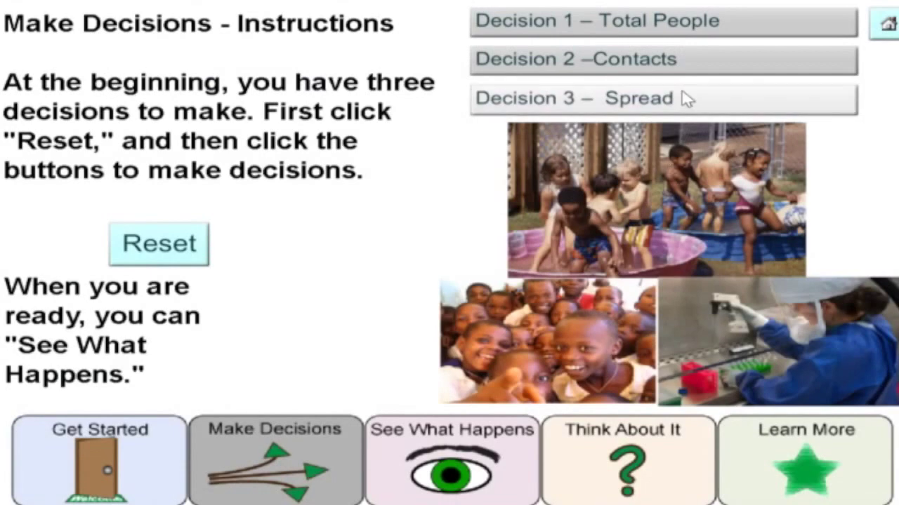
left_click(683, 96)
left_click(224, 321)
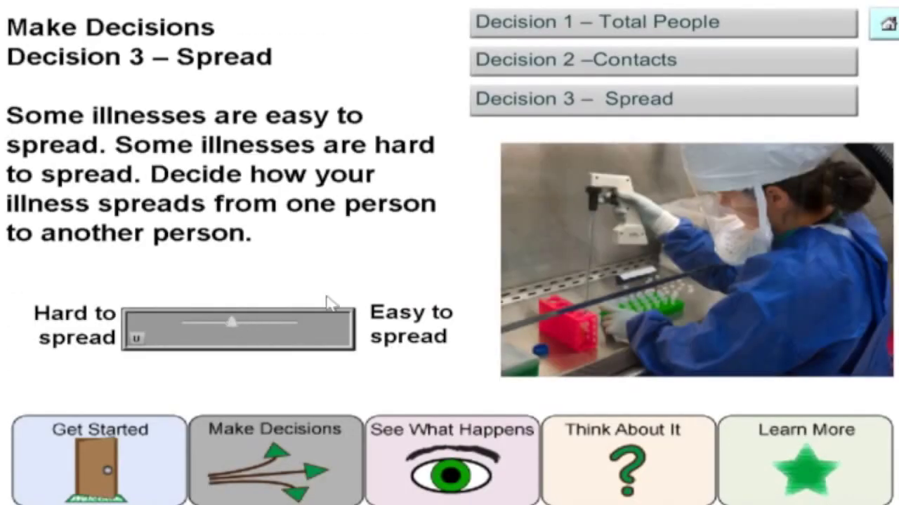
left_click(611, 26)
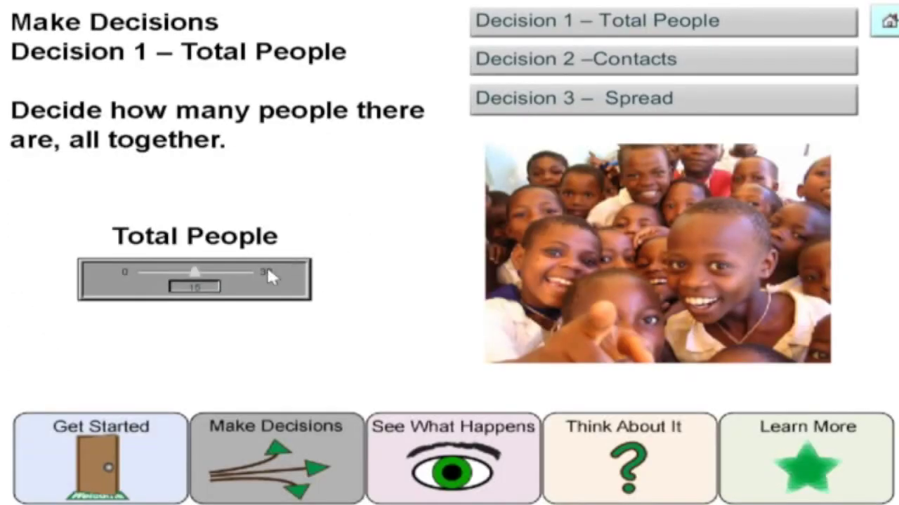
left_click(239, 275)
left_click(450, 450)
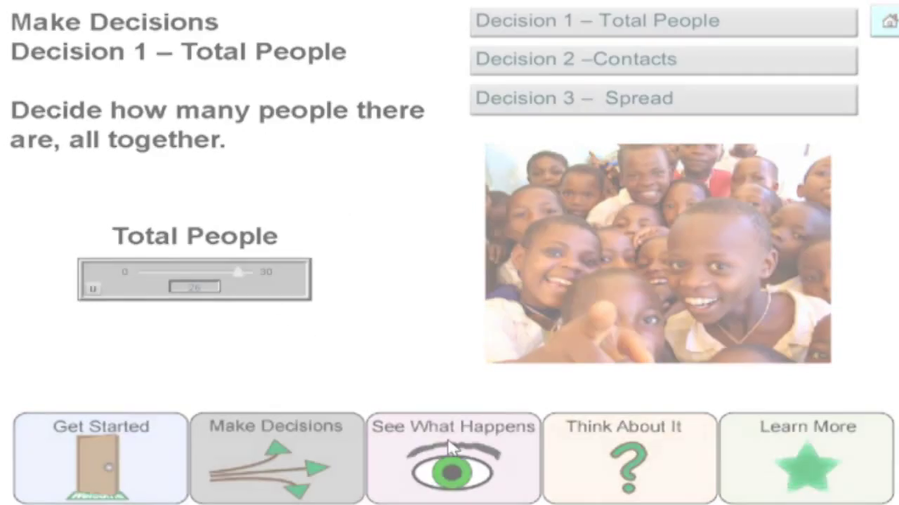
left_click(120, 316)
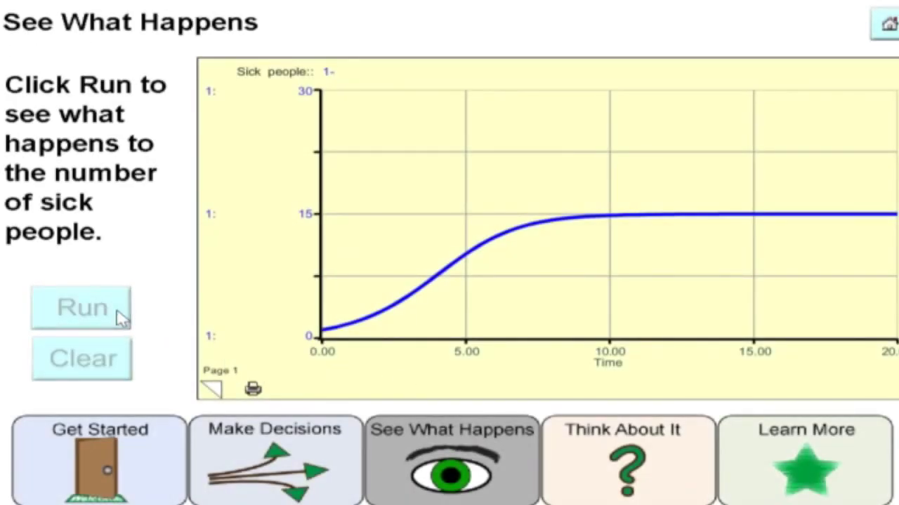
View the Infection Game as Circles loops, then open the Infection Game Map.
left_click(592, 472)
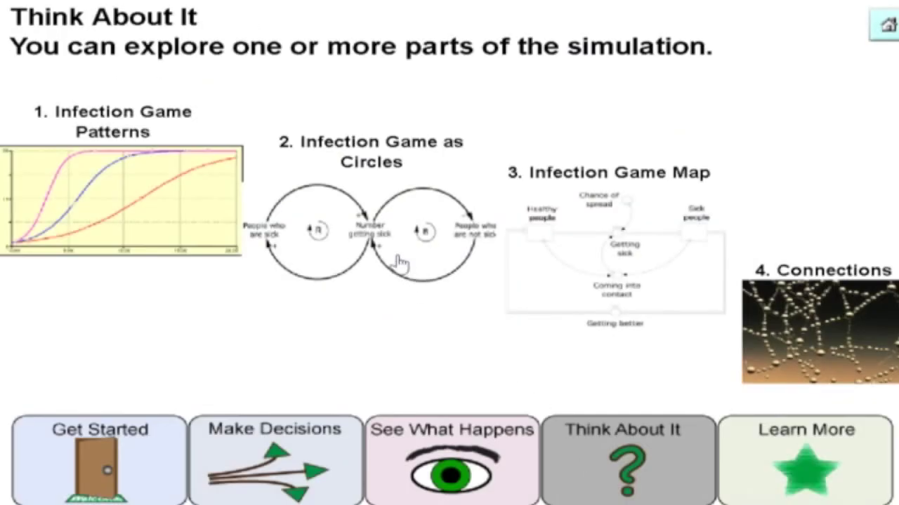
left_click(400, 262)
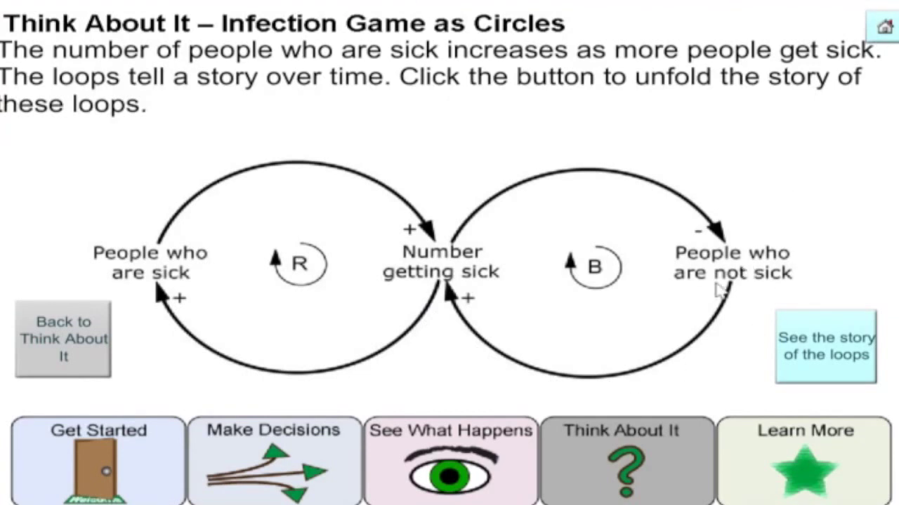
left_click(629, 455)
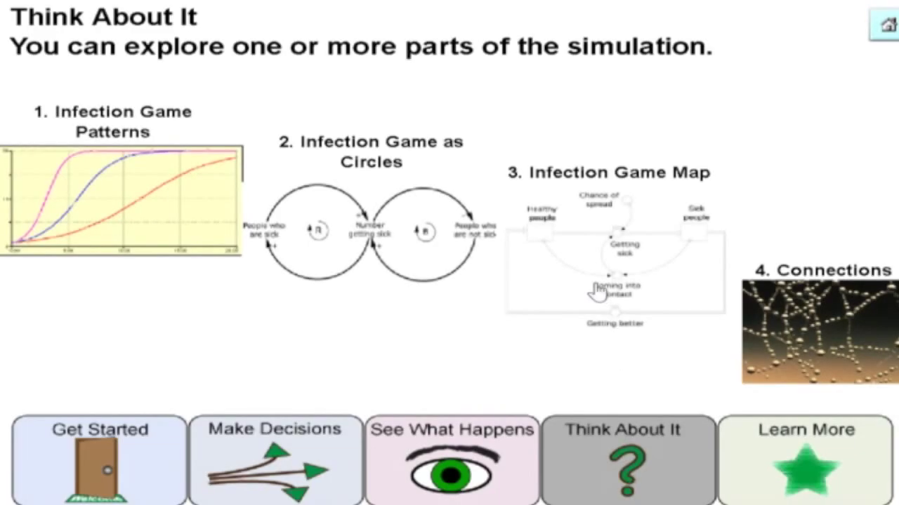
left_click(557, 236)
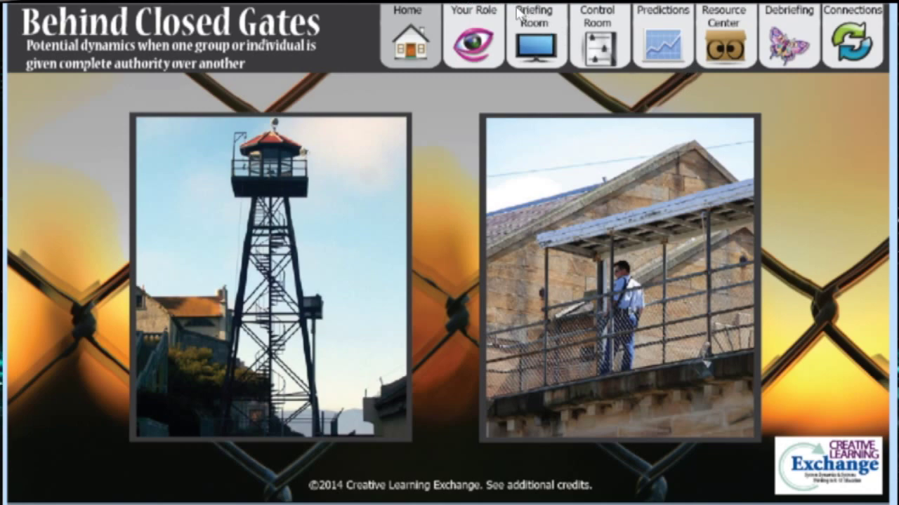
left_click(481, 26)
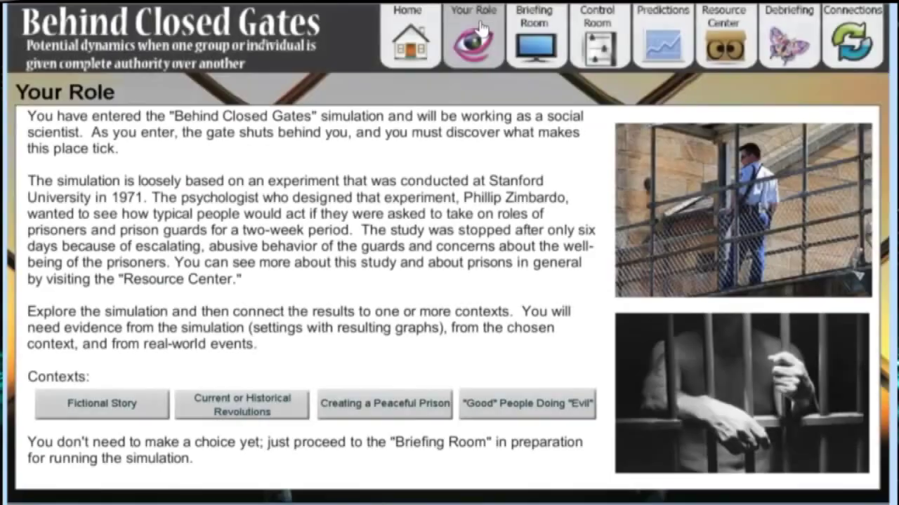
left_click(525, 44)
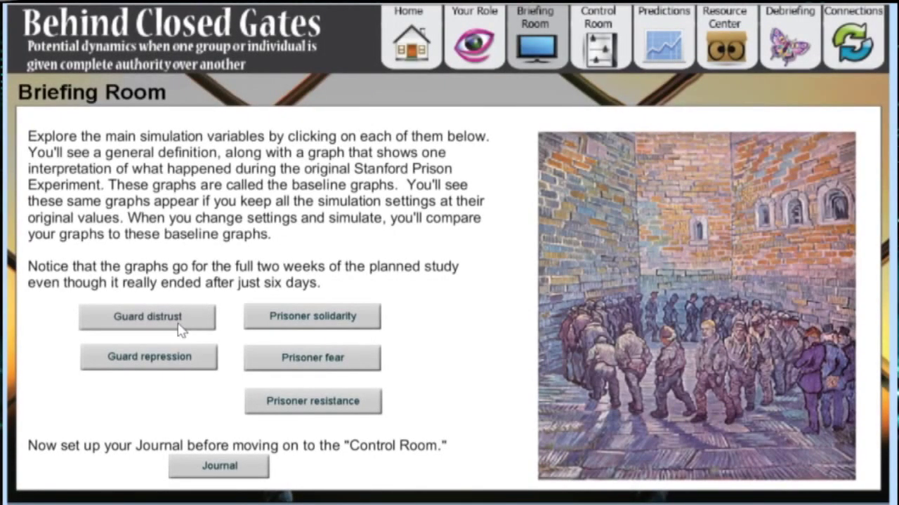
left_click(180, 330)
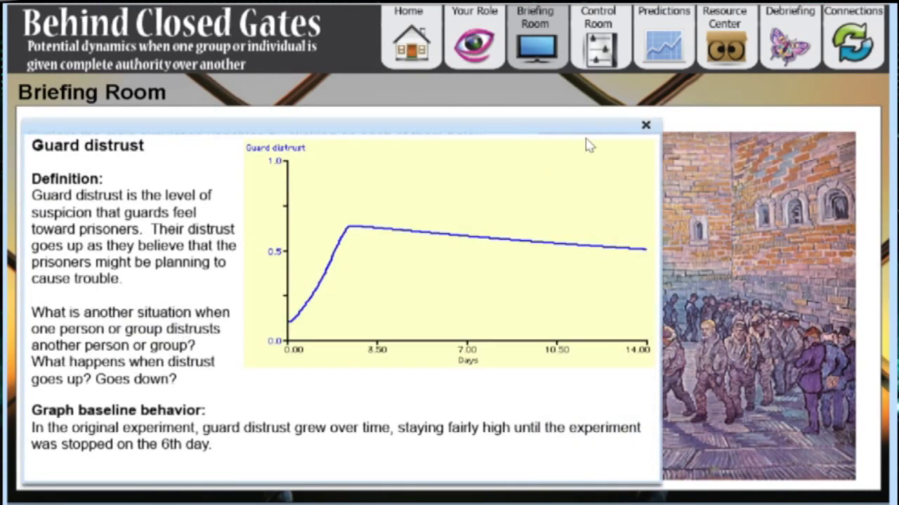
left_click(645, 127)
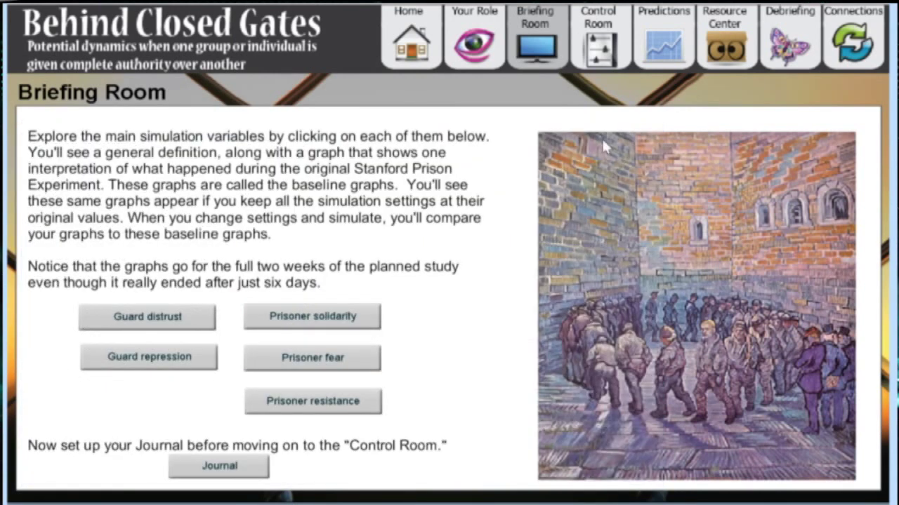
left_click(209, 365)
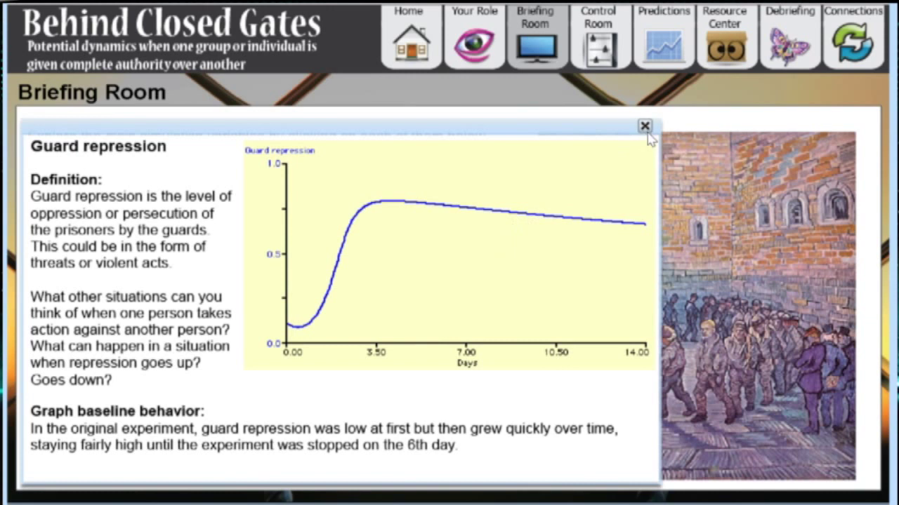
left_click(645, 127)
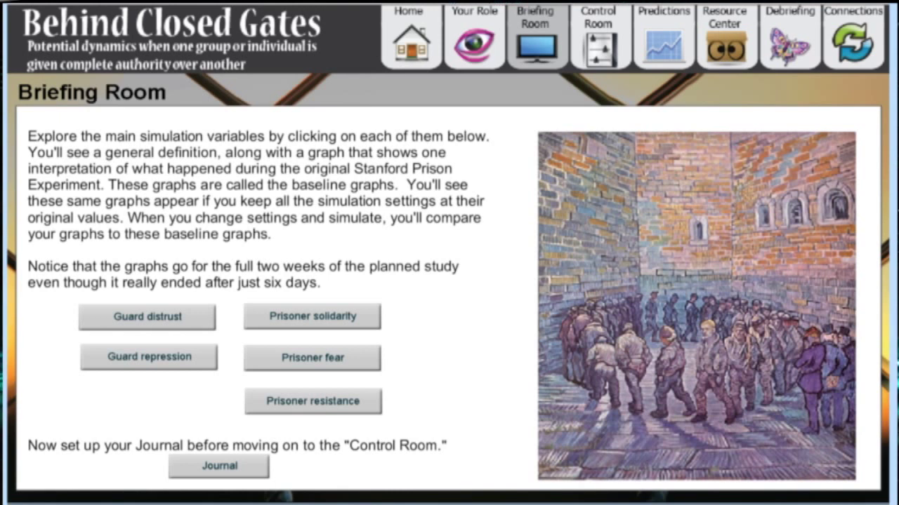
Predict rising guard distrust and falling guard repression on the Predictions graphs.
left_click(670, 59)
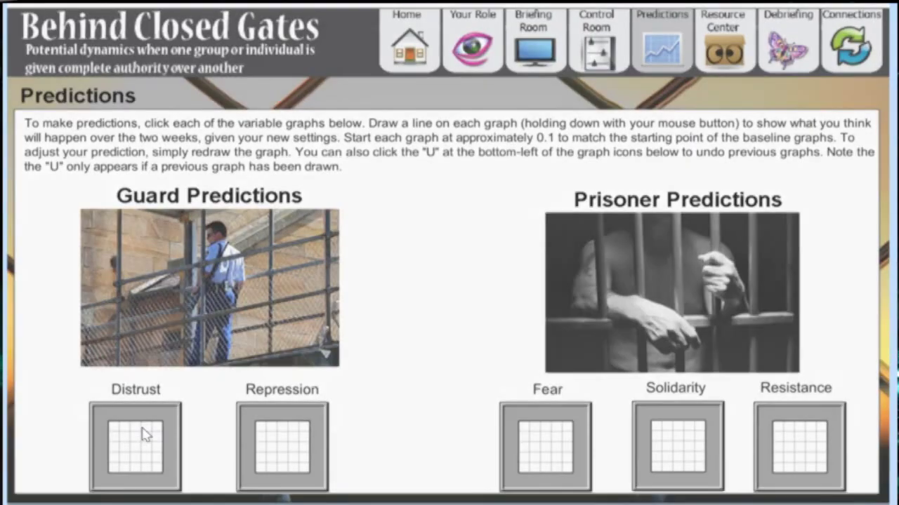
left_click(140, 431)
left_click_drag(358, 278, 521, 239)
left_click(551, 402)
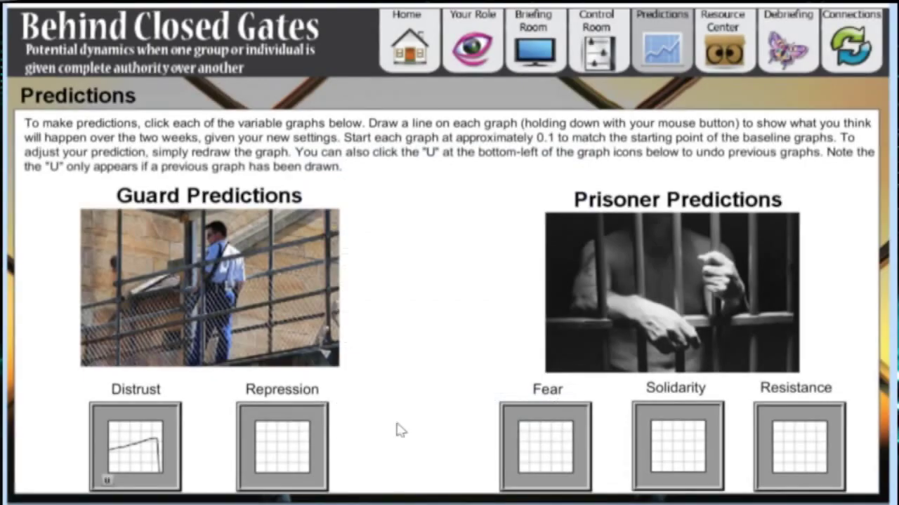
left_click(299, 426)
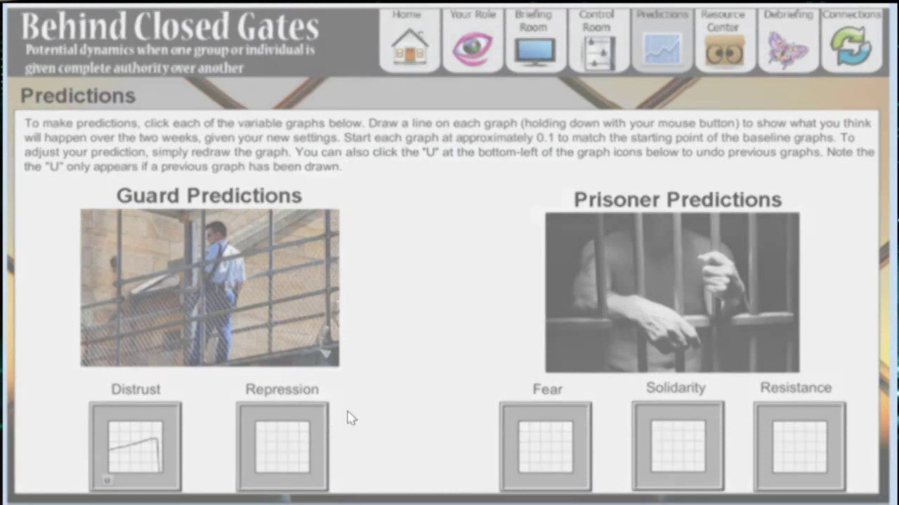
left_click_drag(361, 234, 539, 313)
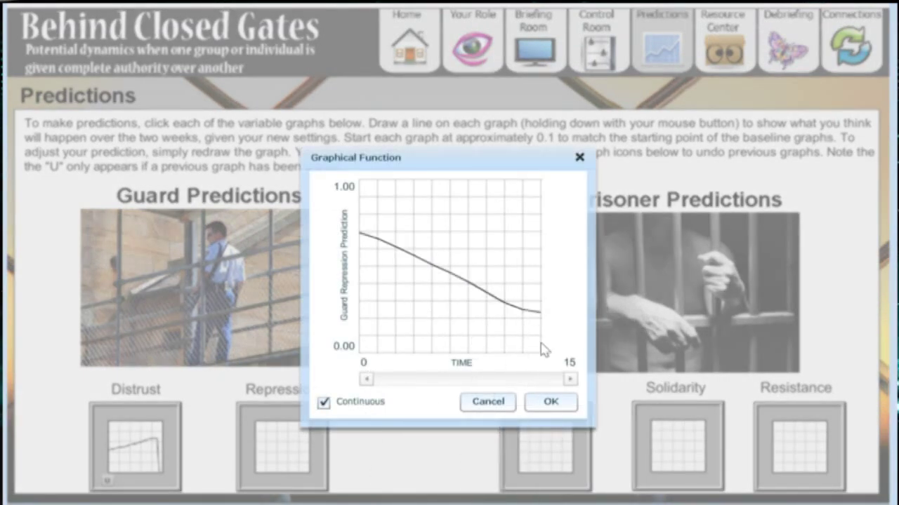
left_click(548, 401)
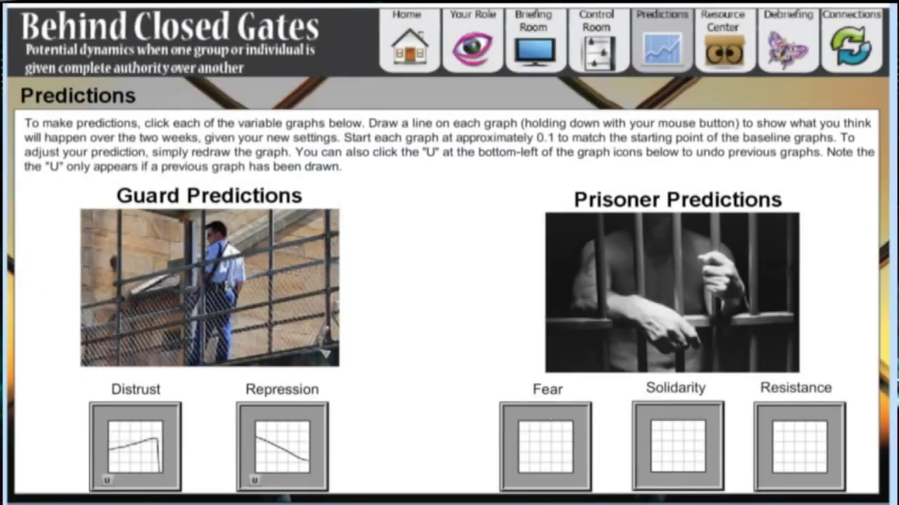
Run the two-week simulation in the Control Room and go to Debriefing.
left_click(605, 49)
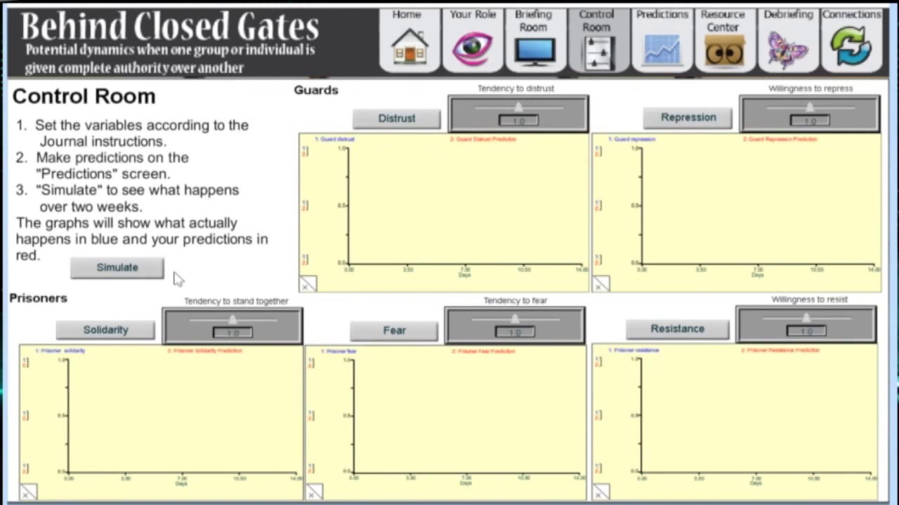
left_click(148, 268)
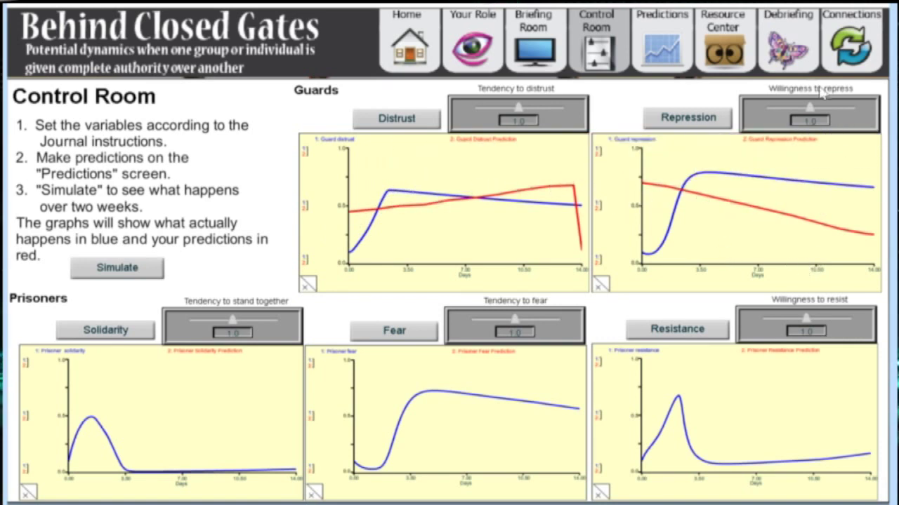
left_click(786, 48)
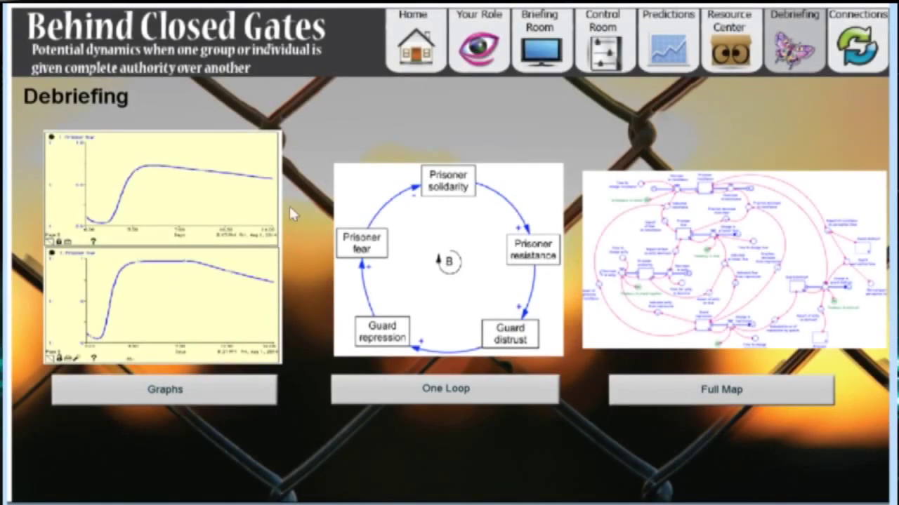
View the One Loop causal diagram, then open the Full Map diagram.
left_click(430, 232)
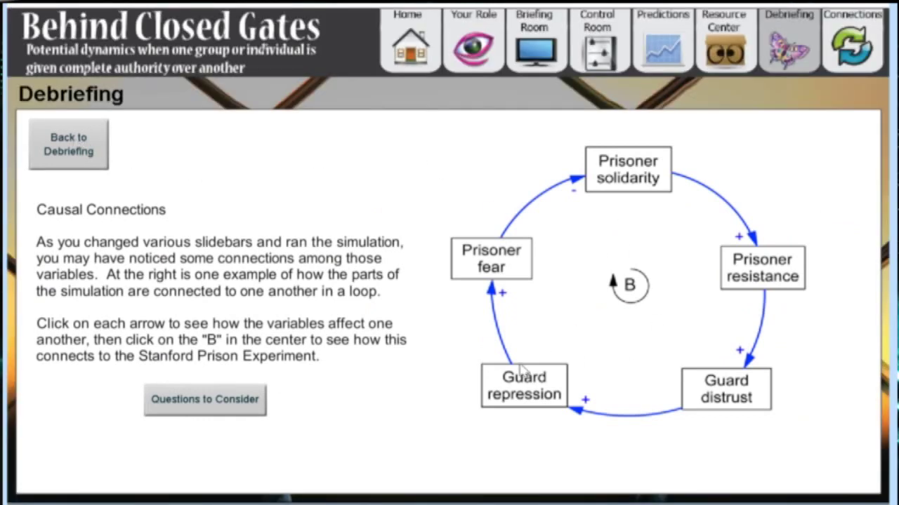
left_click(98, 151)
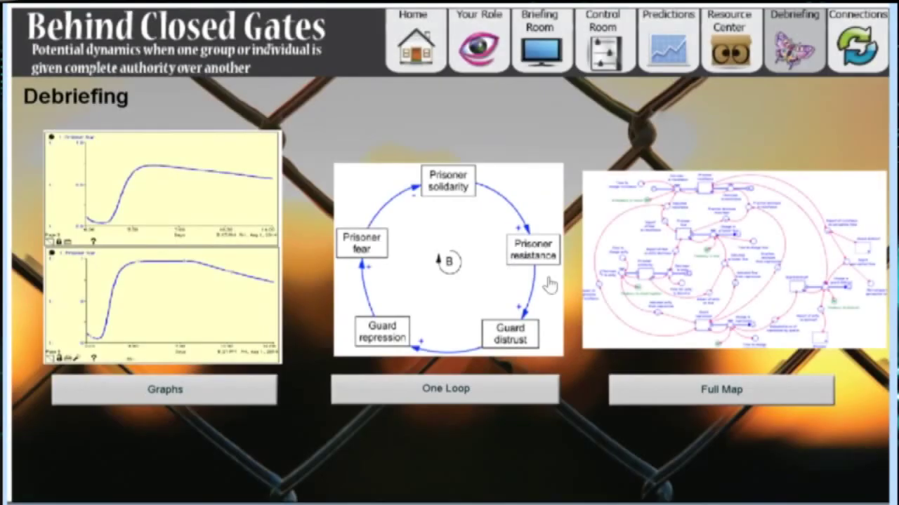
left_click(610, 287)
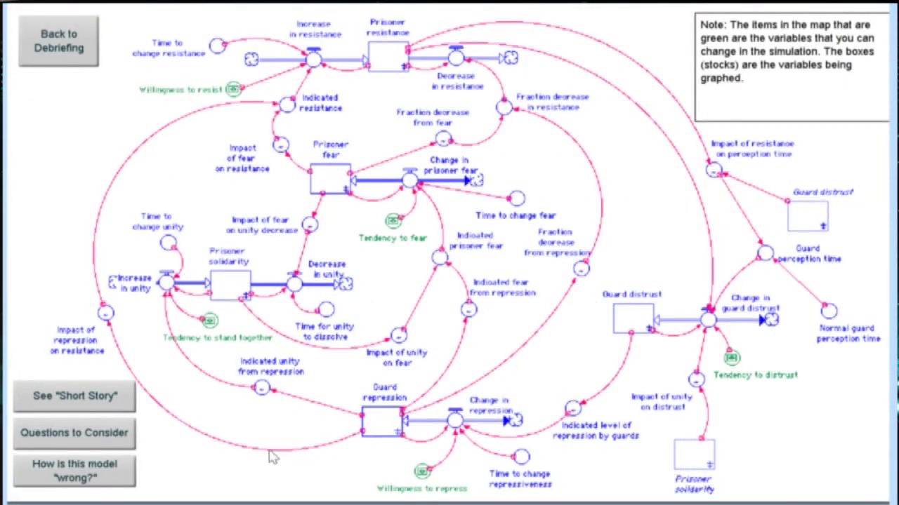